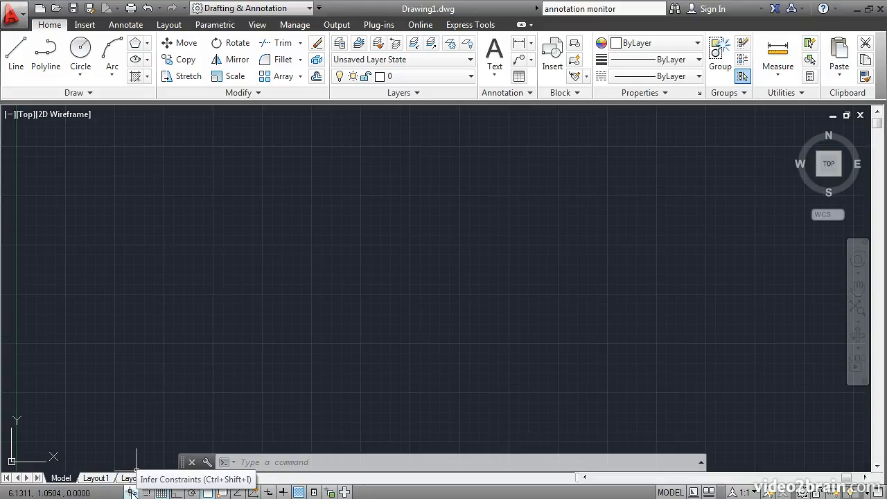
Step: Turn Infer Constraints on and back off
left_click(132, 490)
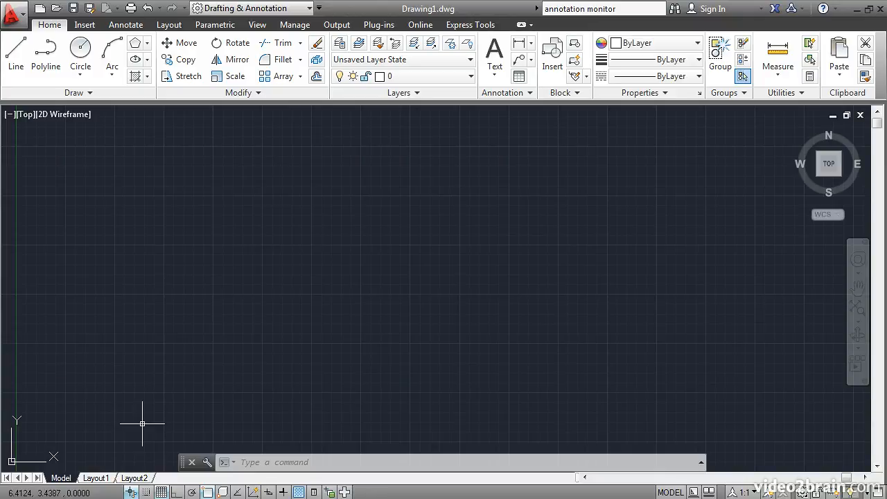
left_click(131, 491)
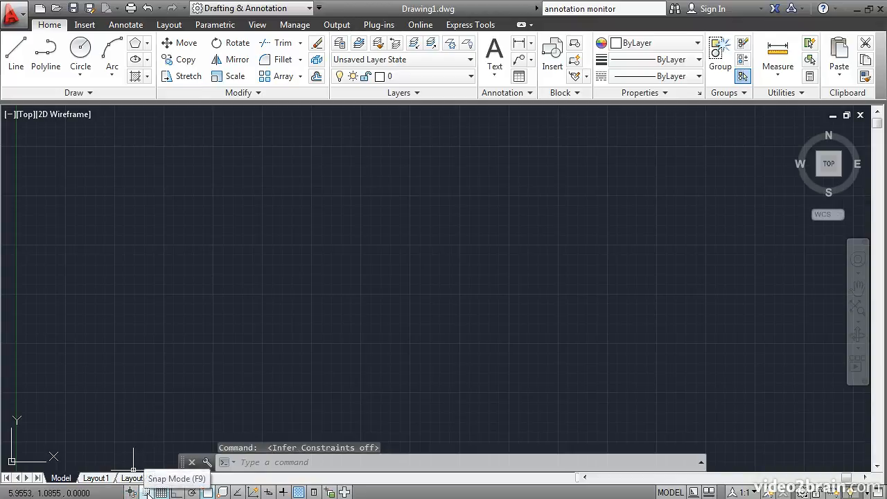
Step: Turn on Snap Mode and review the snap spacing and snap type in its drafting settings, accepting them as they are
left_click(147, 492)
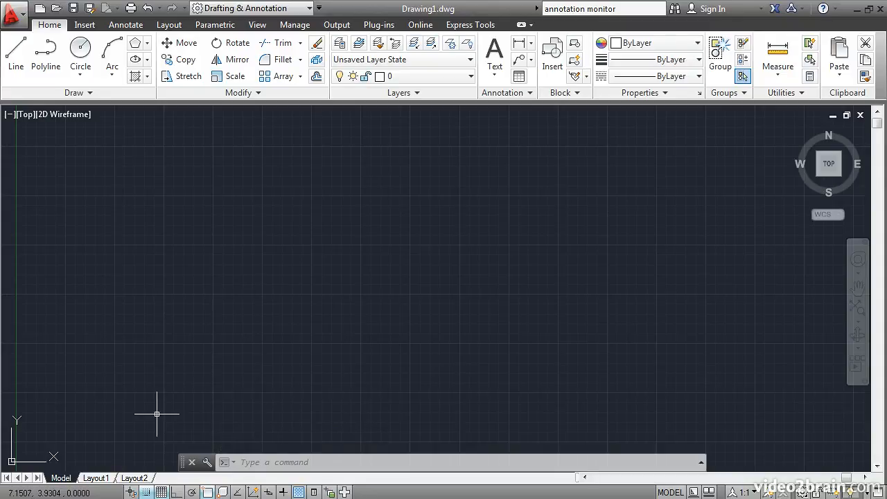
right_click(146, 492)
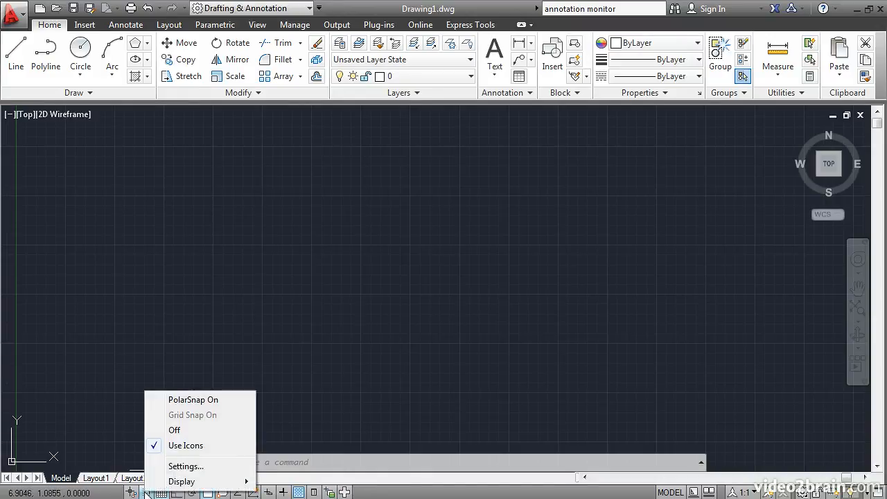
left_click(186, 466)
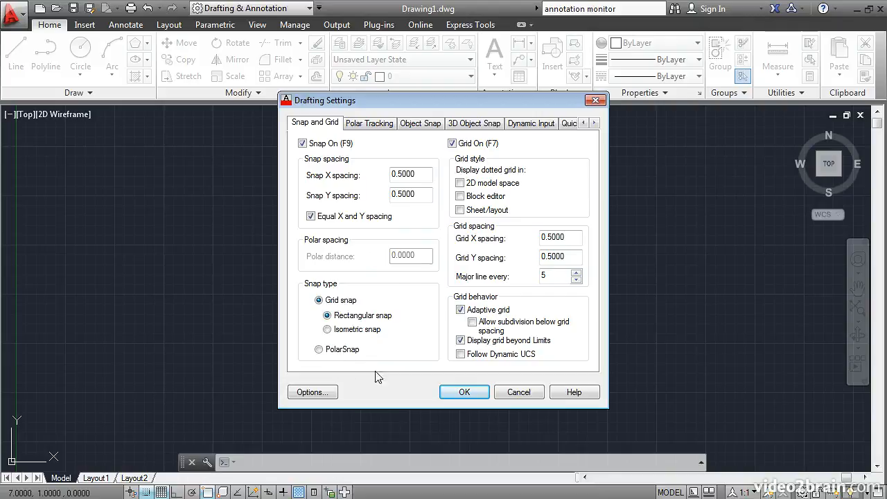
left_click(451, 393)
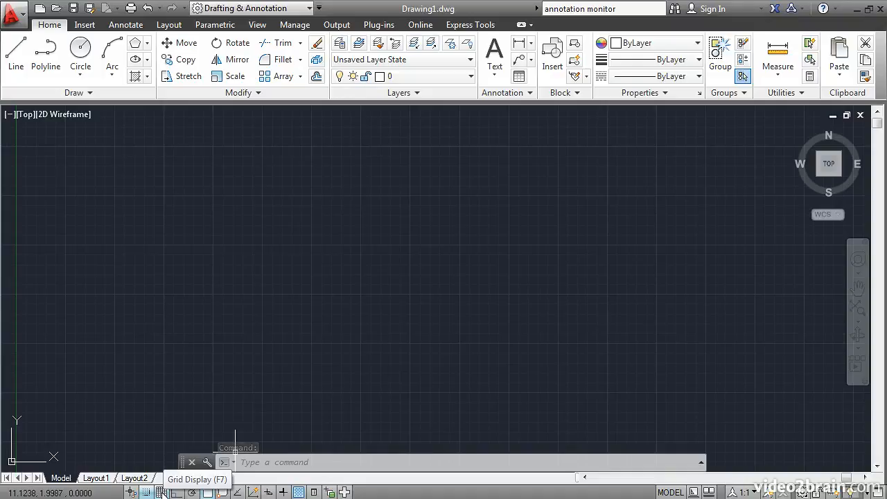
Step: Switch the grid display off and back on, and view the grid spacing and behavior settings without editing them
left_click(160, 491)
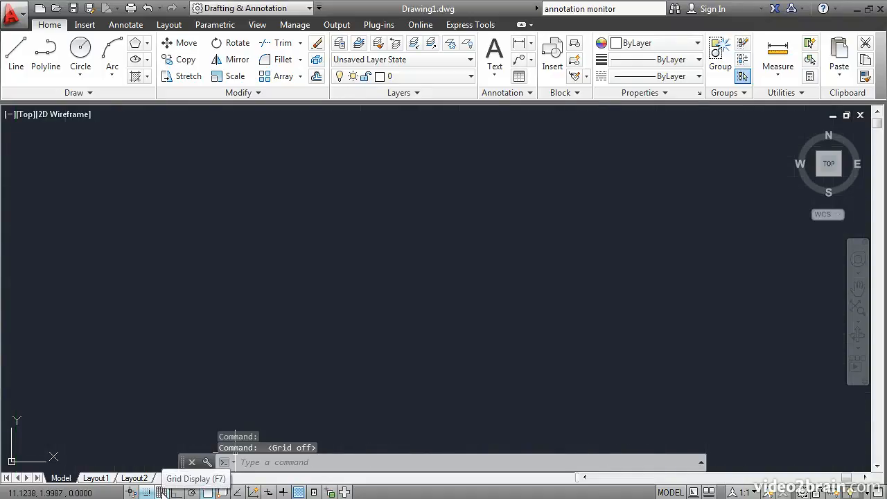
left_click(162, 491)
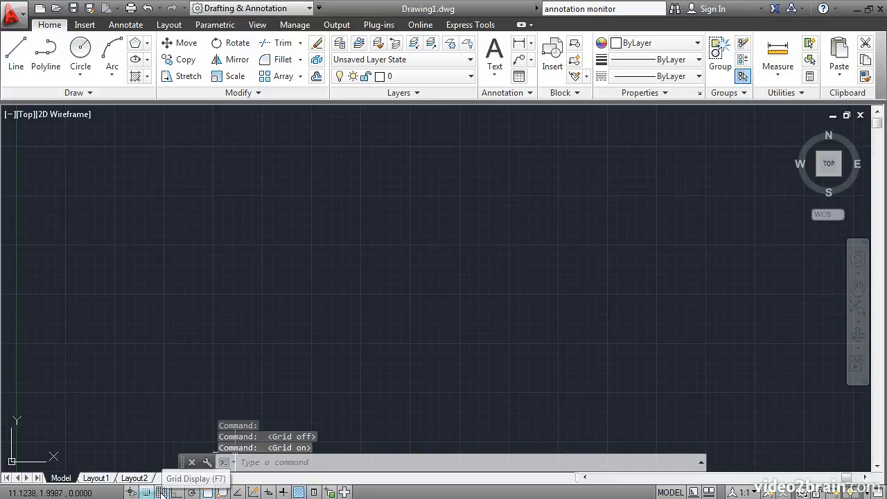
right_click(164, 492)
left_click(194, 465)
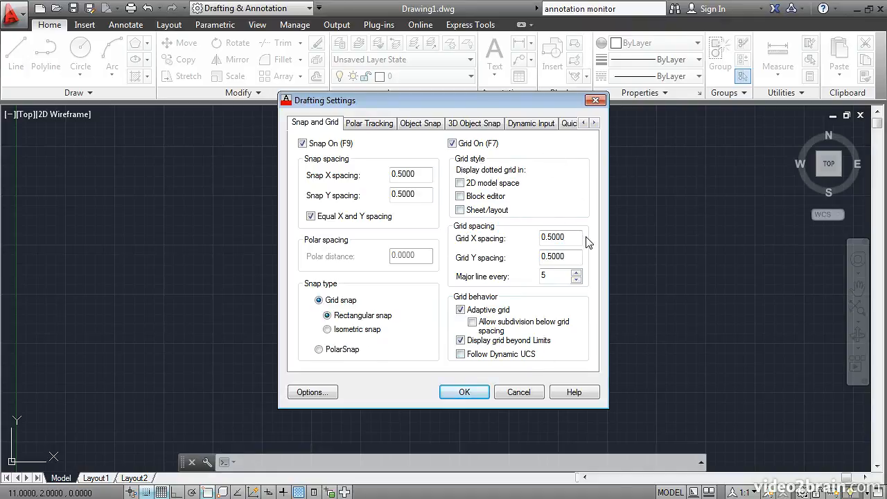
left_click(513, 393)
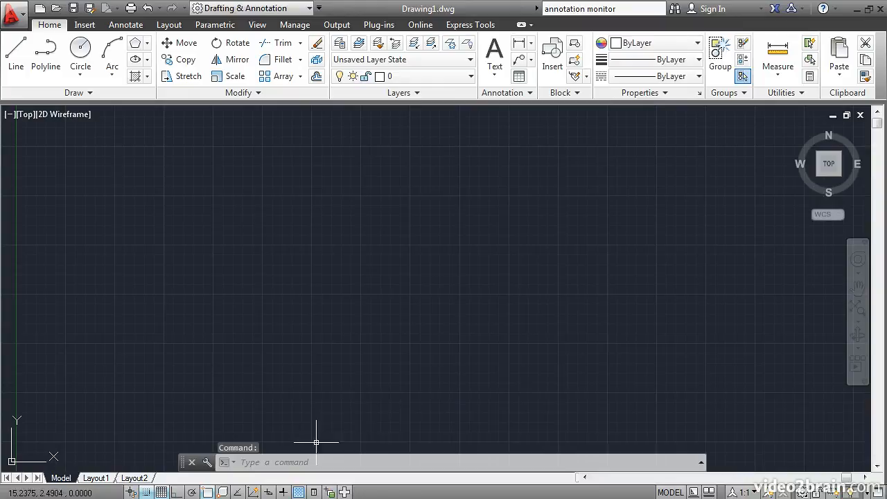
Step: Turn Ortho Mode on and back off
left_click(176, 492)
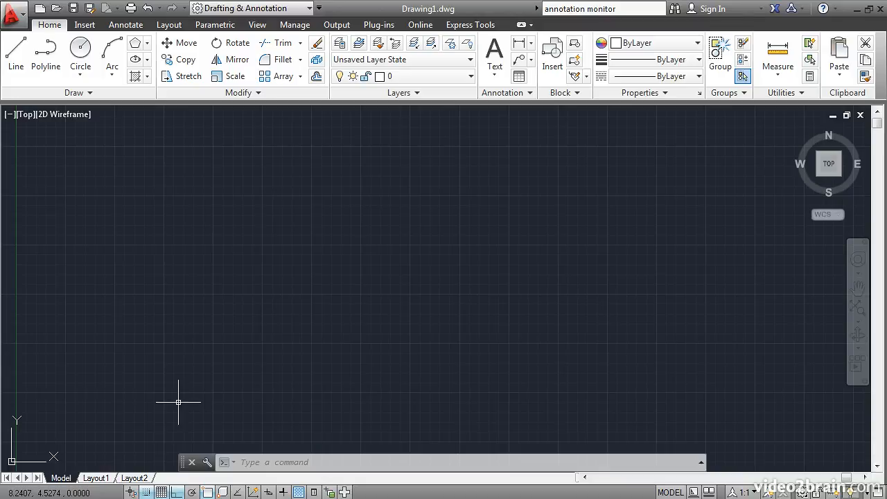
left_click(177, 491)
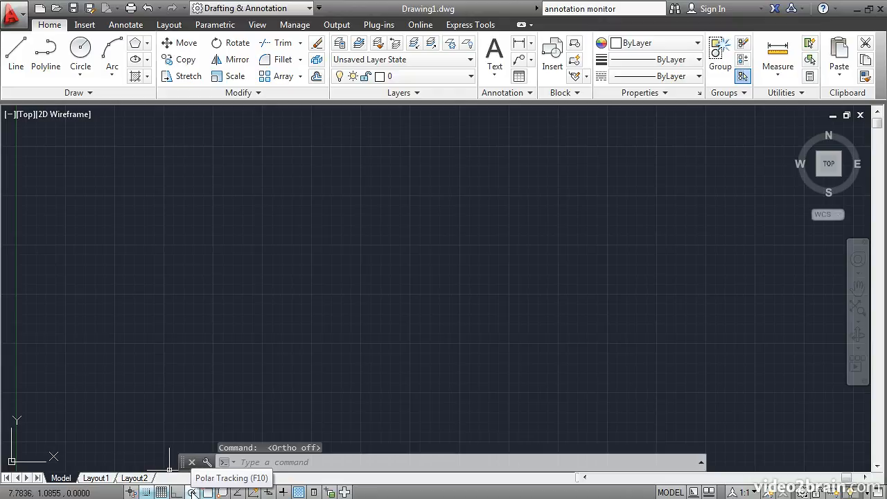
Step: Turn on Polar Tracking with a 45-degree angle increment
left_click(193, 492)
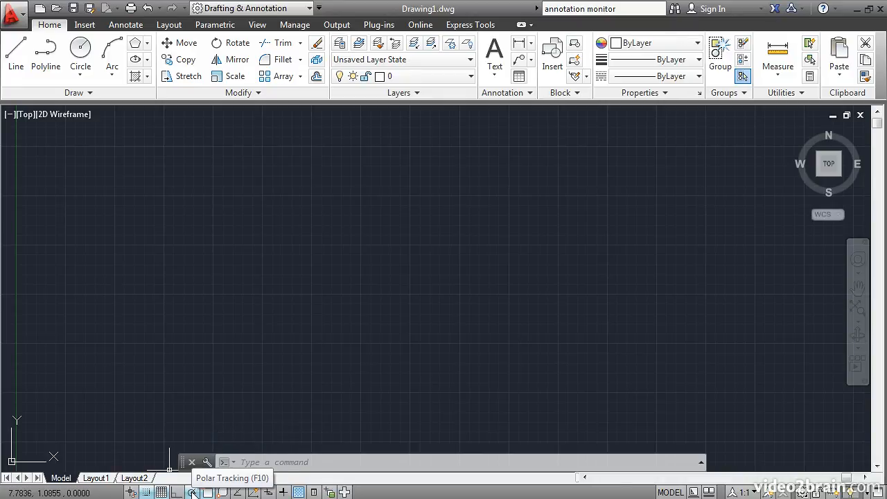
right_click(193, 493)
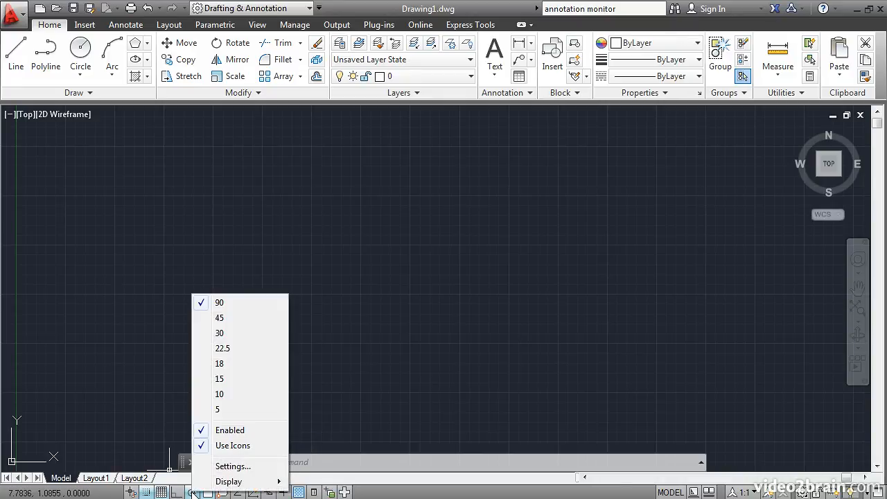
left_click(230, 318)
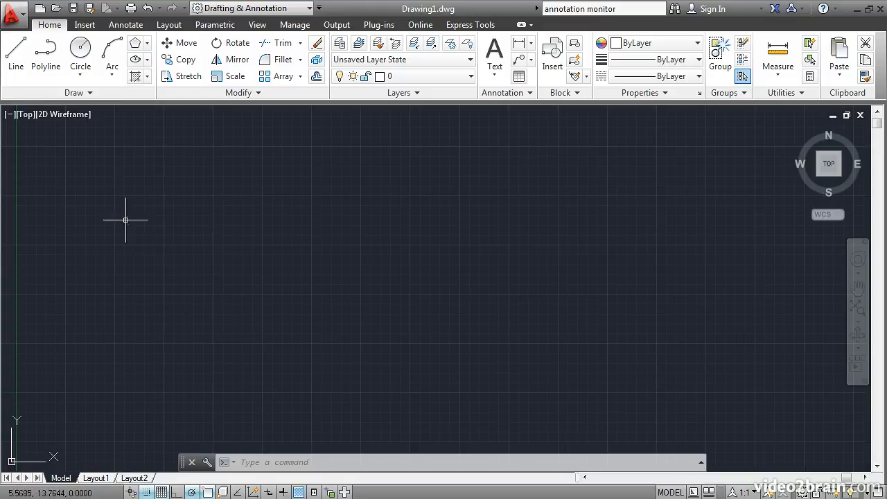
Step: Draw three connected lines from 9,12: one rising at 45°, one horizontal ending at 19,15.75, and one descending to the right at 45°
left_click(16, 54)
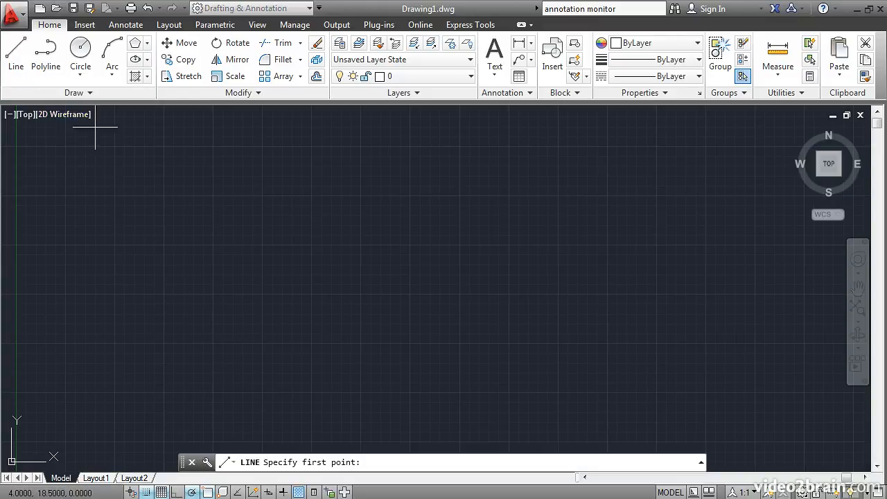
left_click(193, 254)
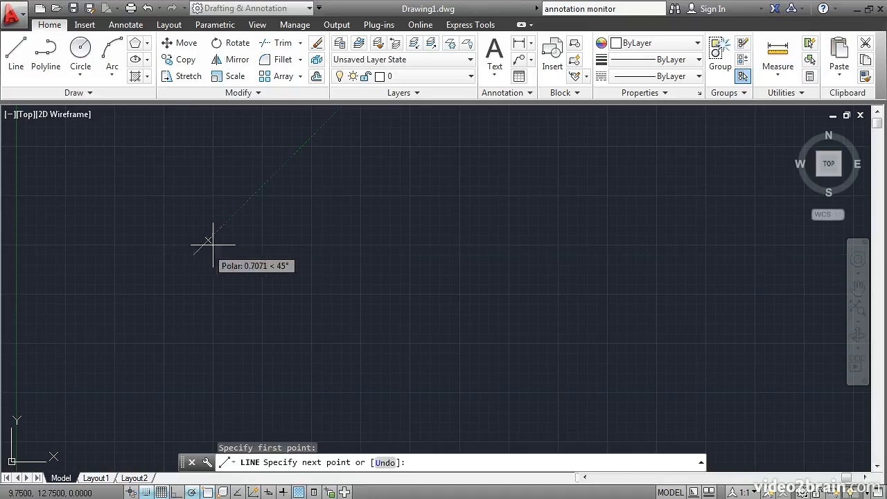
left_click(267, 181)
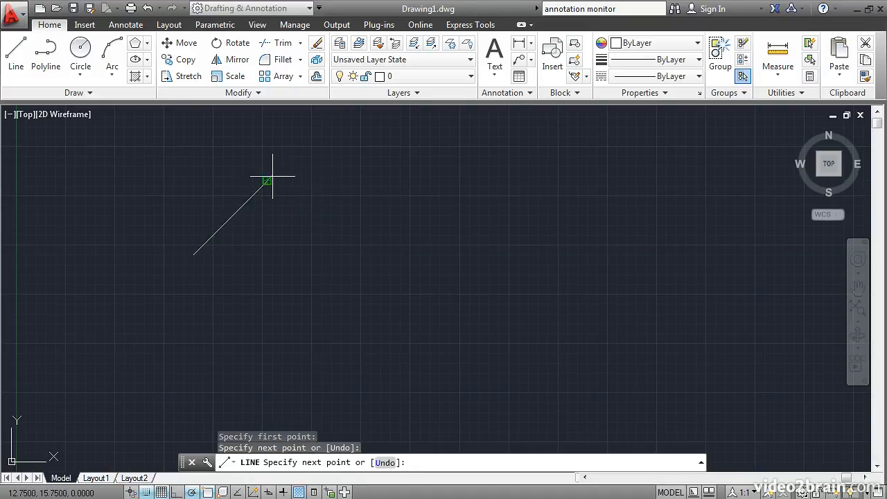
left_click(390, 181)
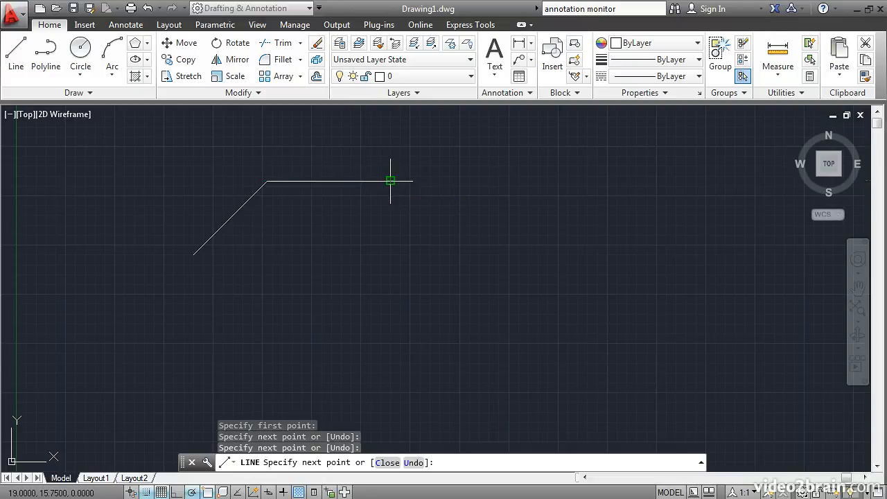
left_click(478, 264)
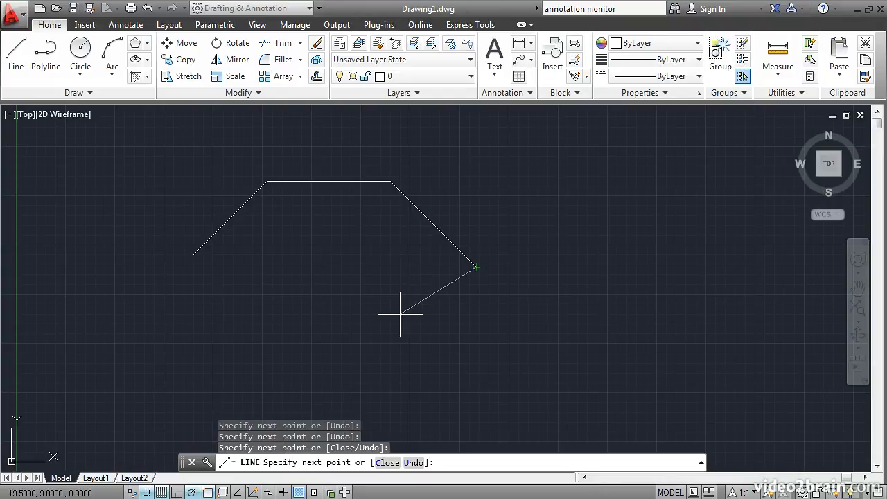
Step: Turn off Snap Mode and add a freely angled segment running down and left from the last endpoint, ending the line chain
left_click(147, 492)
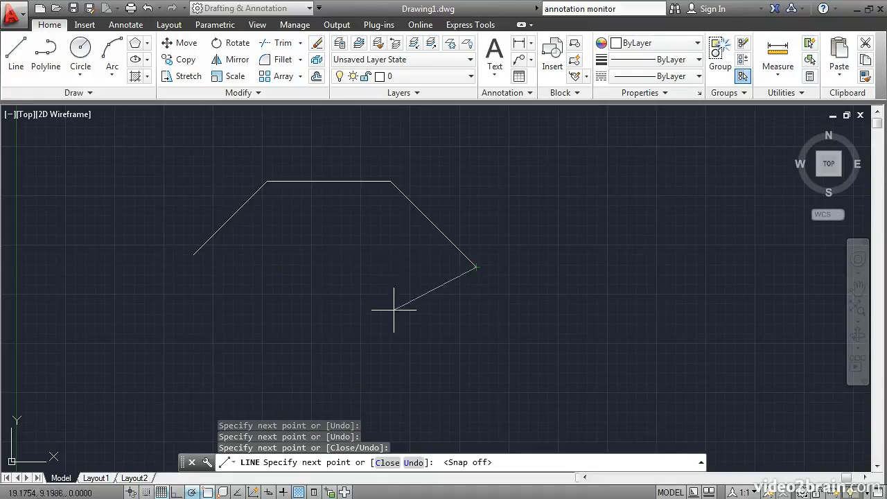
left_click(345, 305)
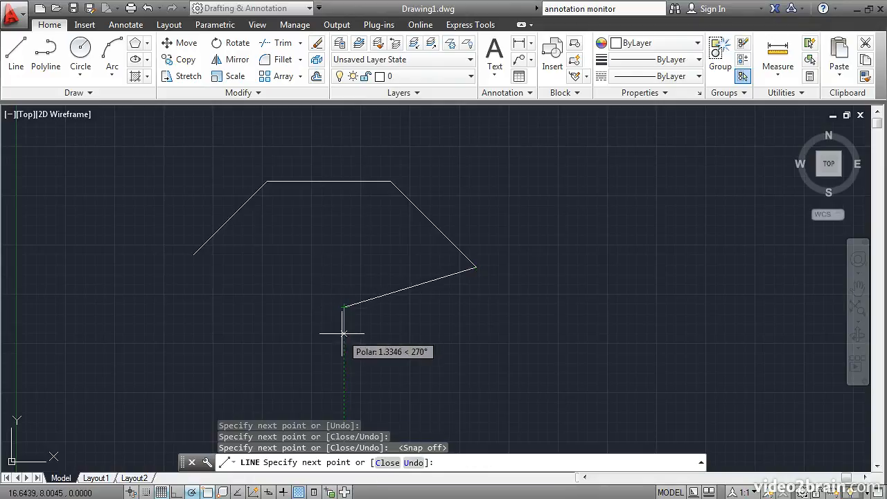
key("Return")
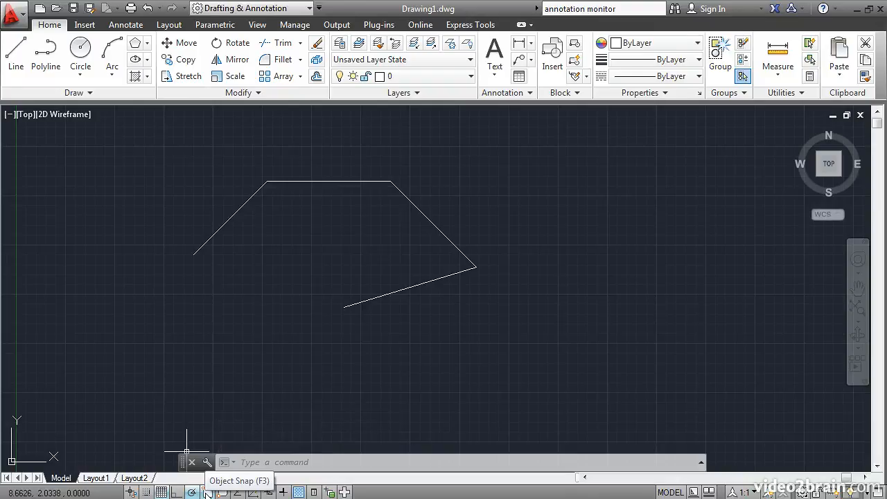
Step: Using Object Snap, draw a line from the first segment's open left endpoint to the last segment's open endpoint, closing the outline
left_click(208, 492)
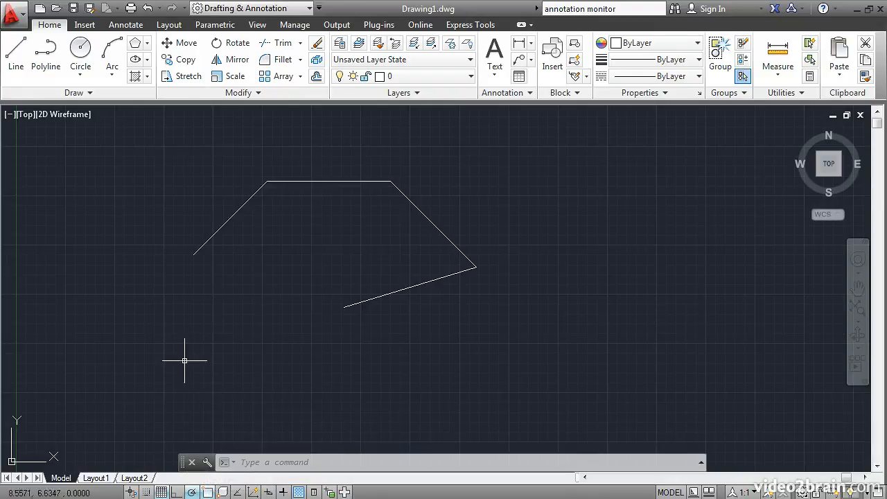
left_click(16, 56)
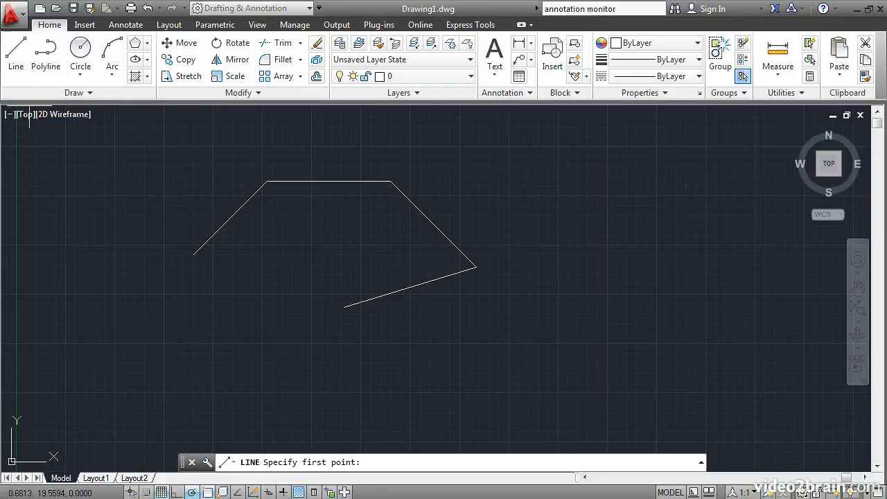
left_click(194, 254)
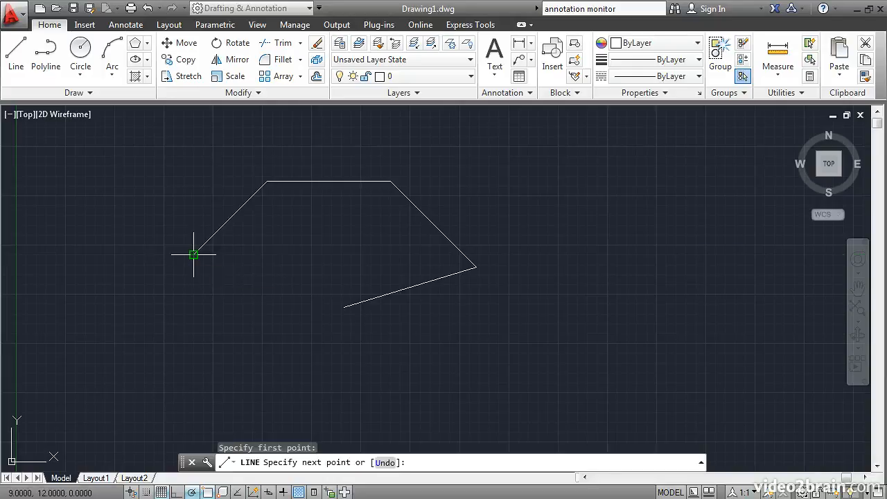
left_click(345, 307)
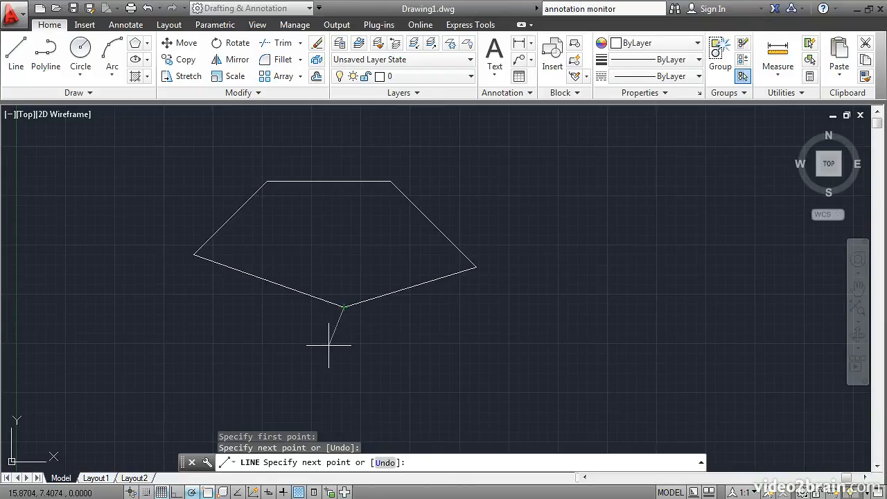
key("Return")
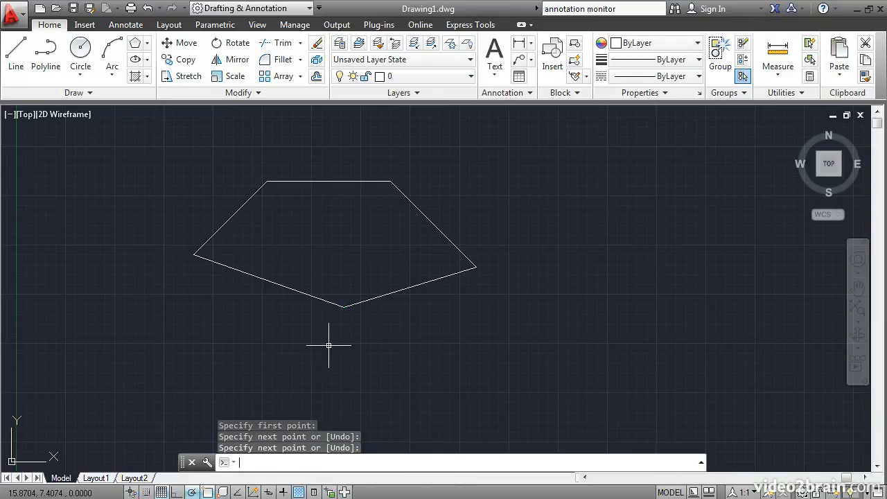
Step: Review the available object snap modes in the drafting settings without changing them
right_click(208, 493)
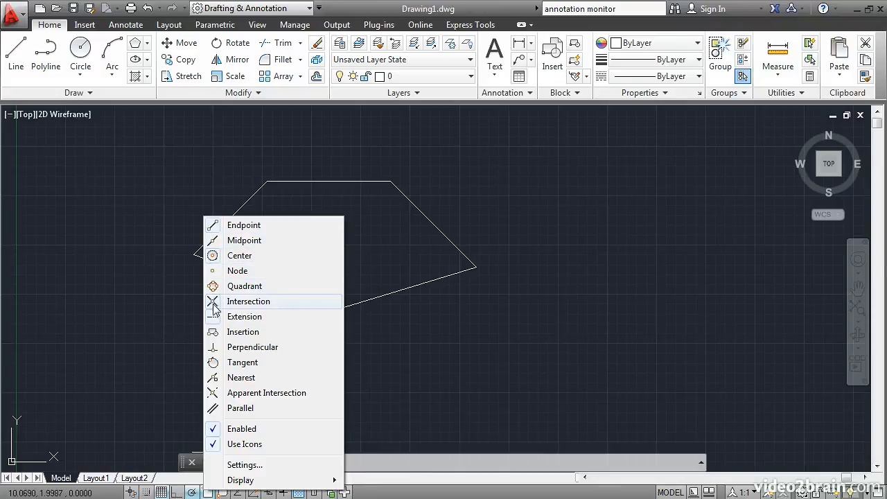
left_click(246, 464)
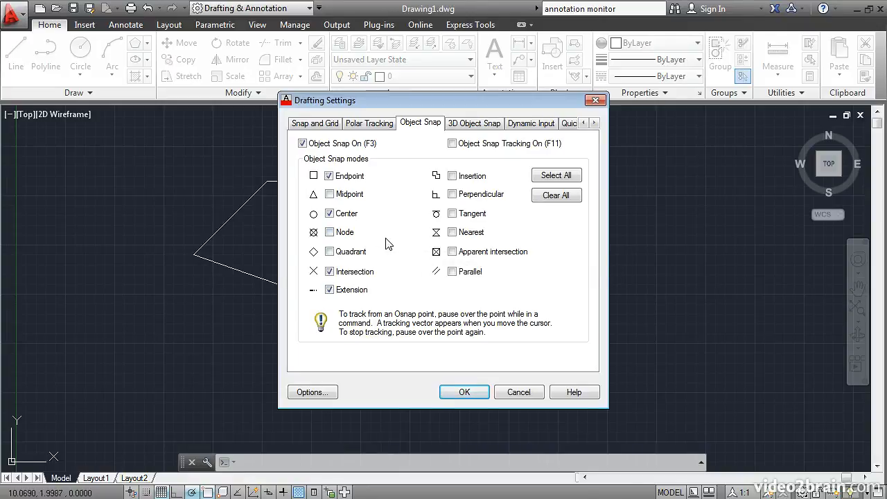
left_click(518, 392)
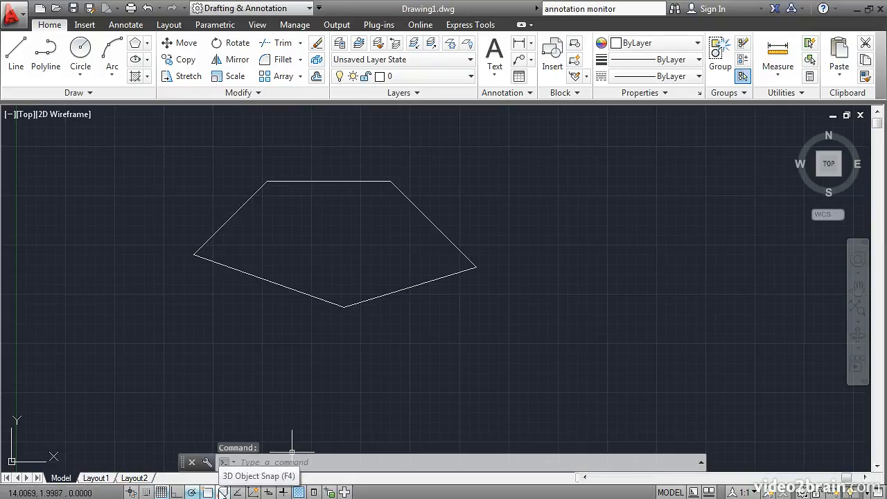
Step: Turn on 3D Object Snap, check its snap modes, and turn on Object Snap Tracking
left_click(223, 491)
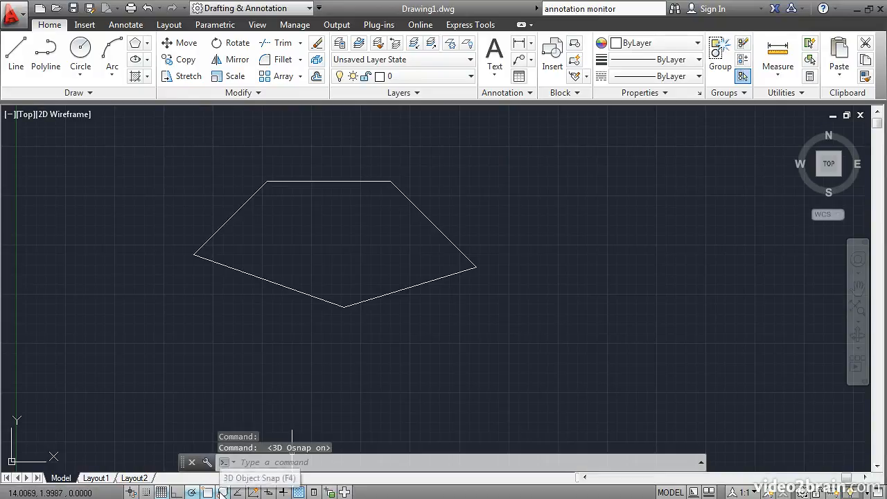
right_click(222, 492)
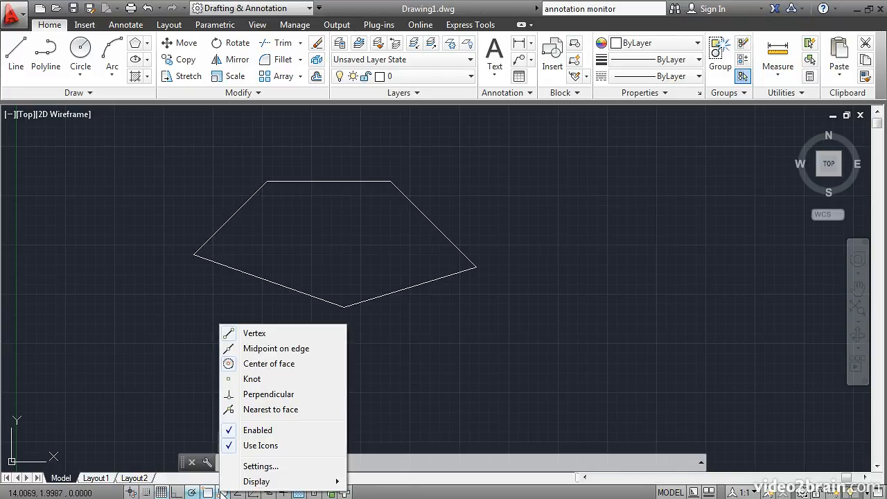
left_click(236, 492)
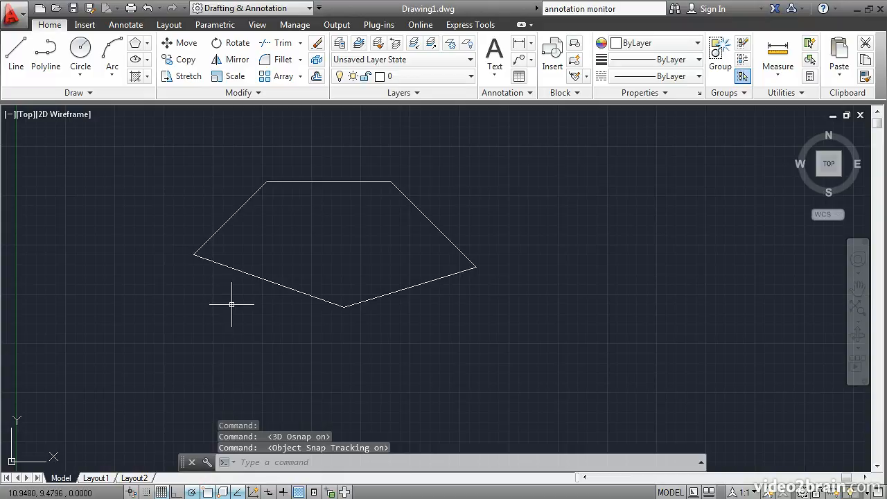
Step: Using Object Snap Tracking, draw a vertical line from the outline's upper-left corner down to the height of its leftmost corner
left_click(15, 55)
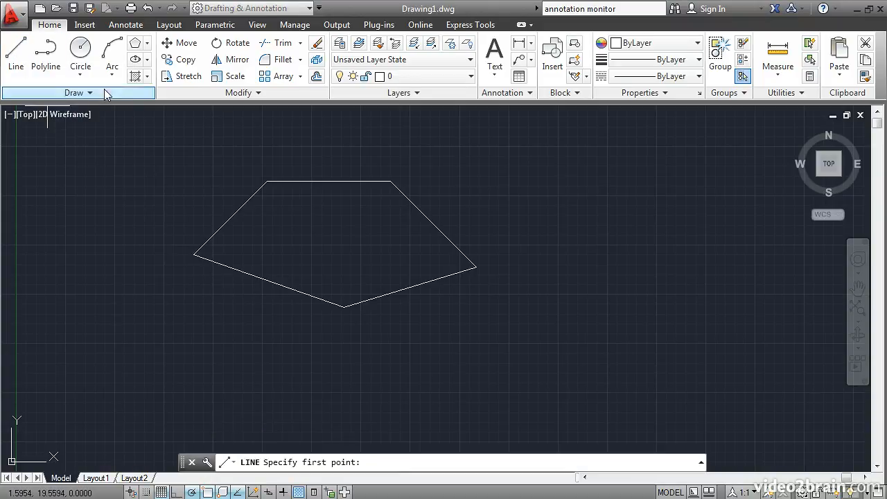
left_click(266, 182)
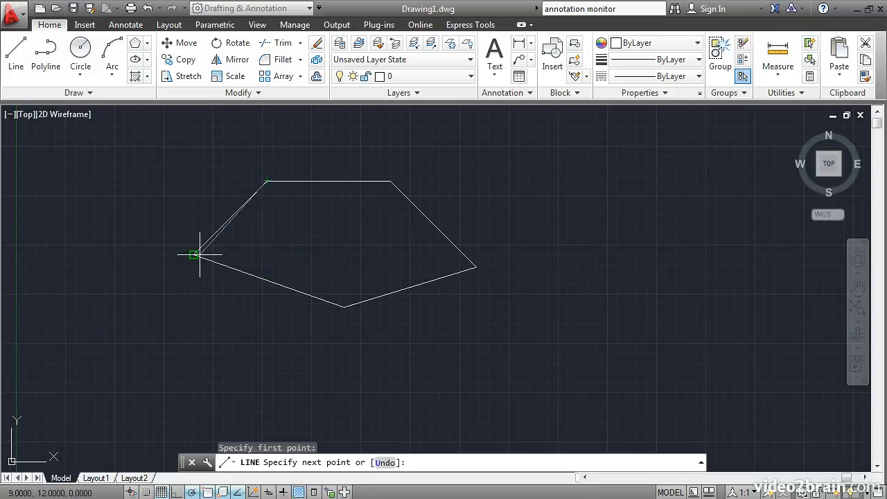
left_click(267, 255)
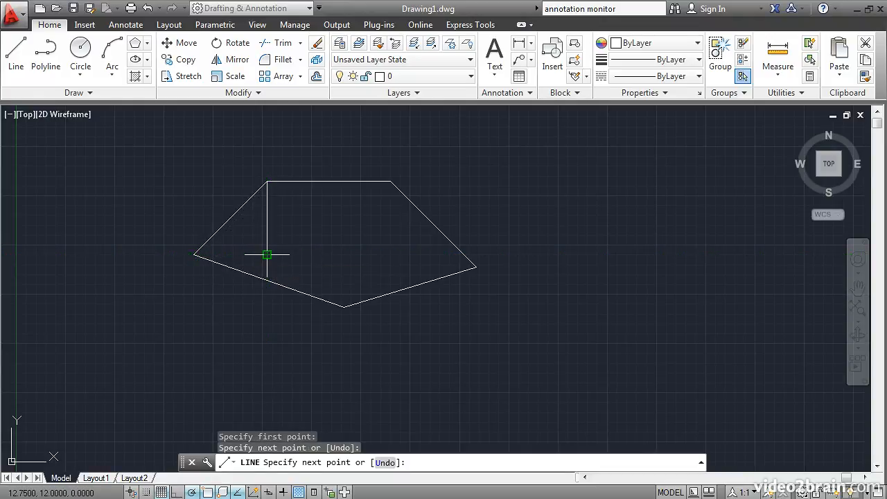
key("Return")
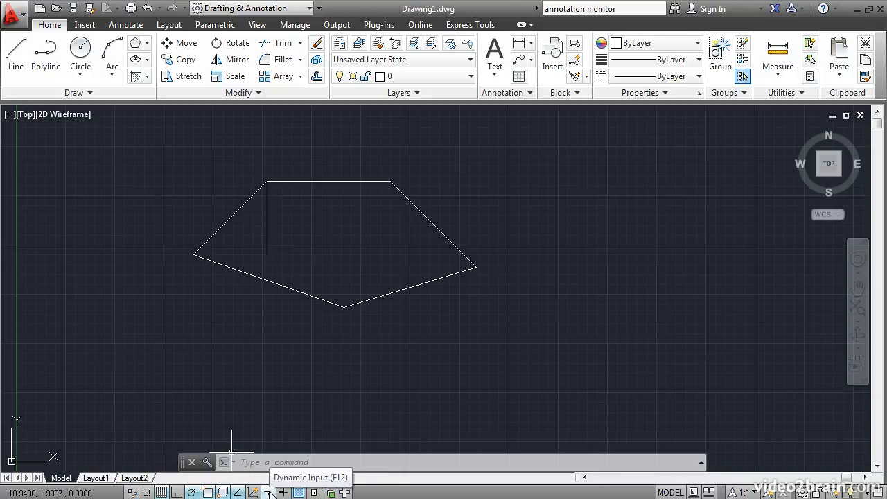
Step: Try Dynamic Input with the Line command, cancelling the command before placing any point
left_click(269, 491)
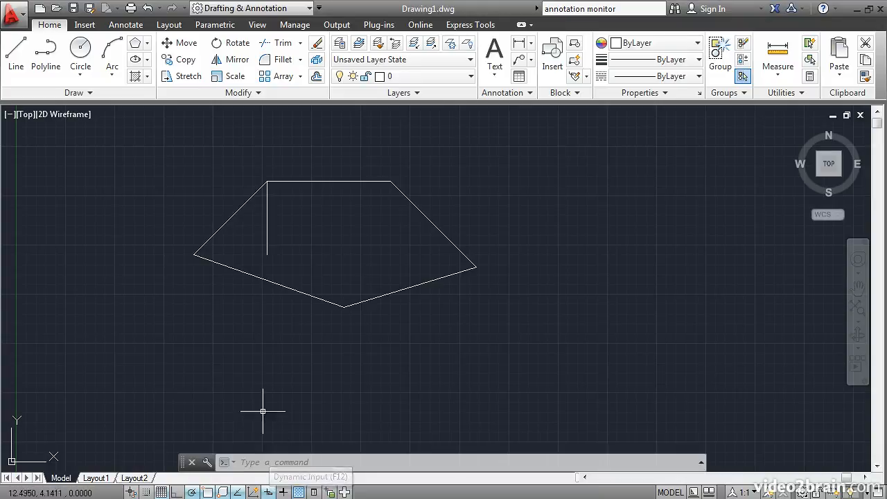
left_click(15, 57)
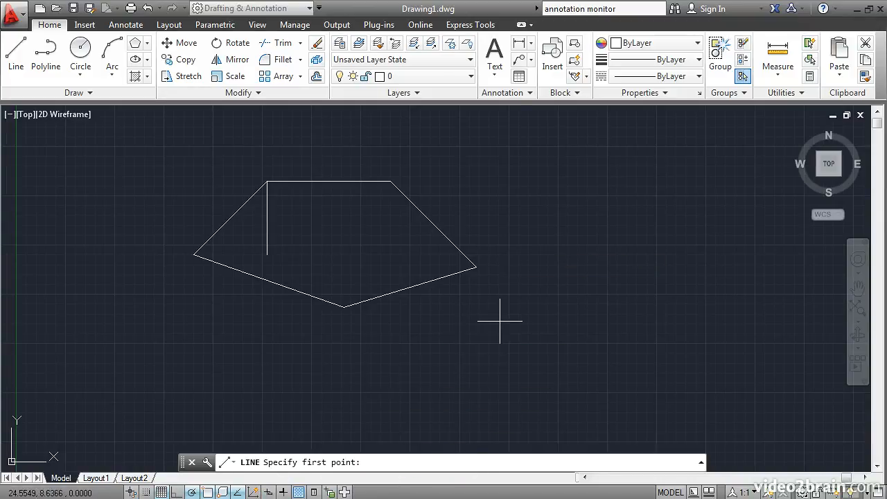
key("Escape")
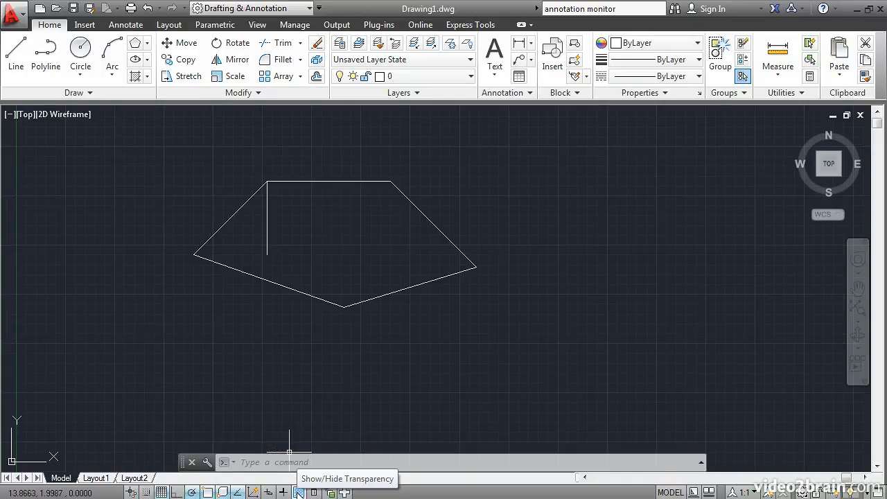
Step: Turn on Quick Properties, select the outline's lower-left line to inspect its properties, and turn Quick Properties off again
left_click(315, 492)
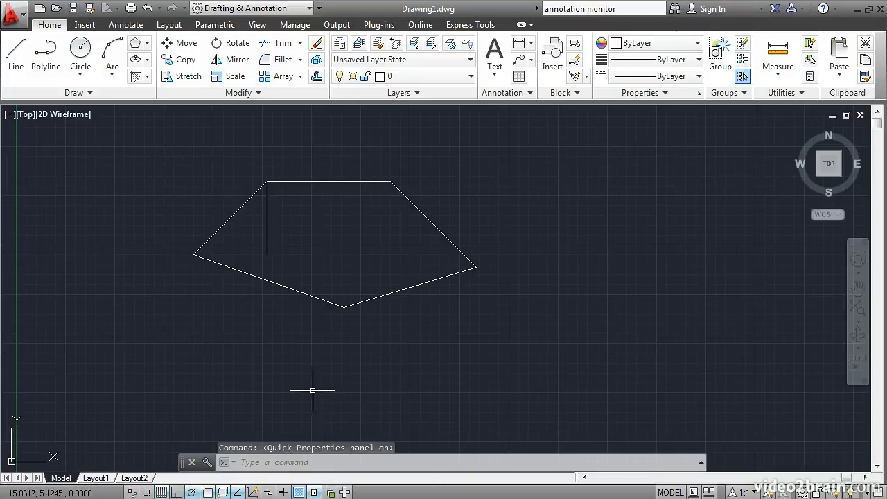
left_click(296, 291)
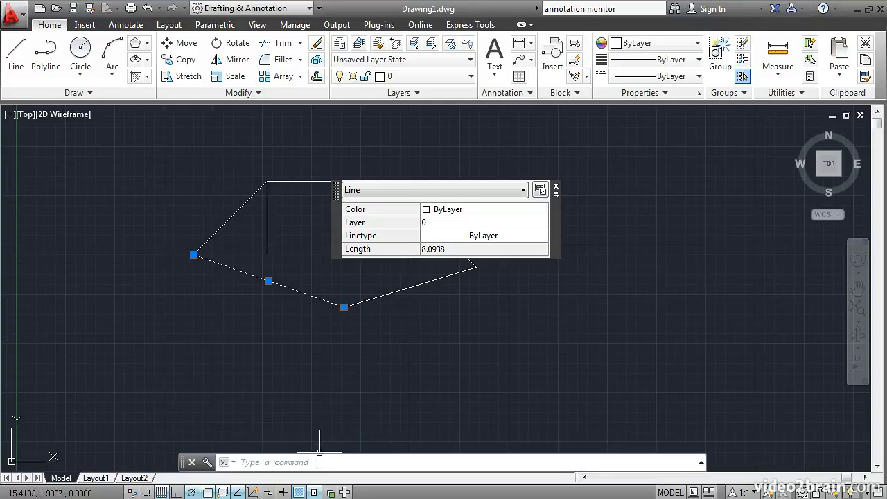
left_click(315, 492)
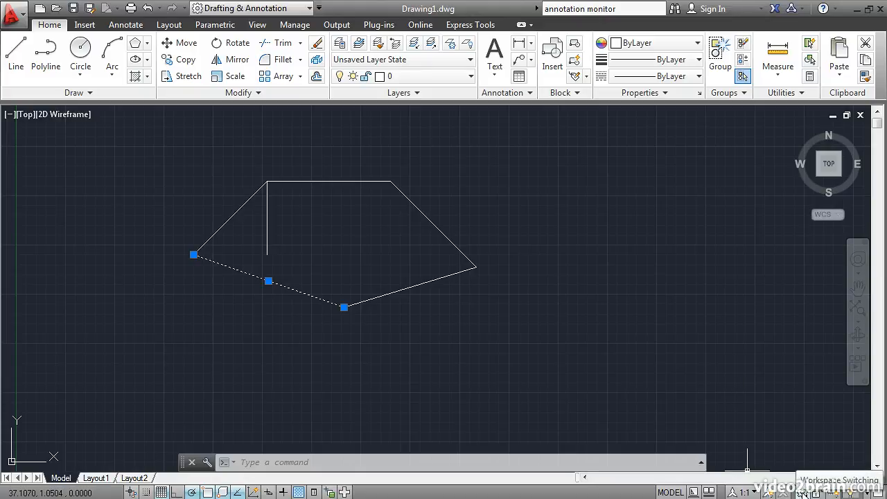
Step: Check the available workspaces in Workspace Switching and keep the current Drafting & Annotation workspace
left_click(801, 492)
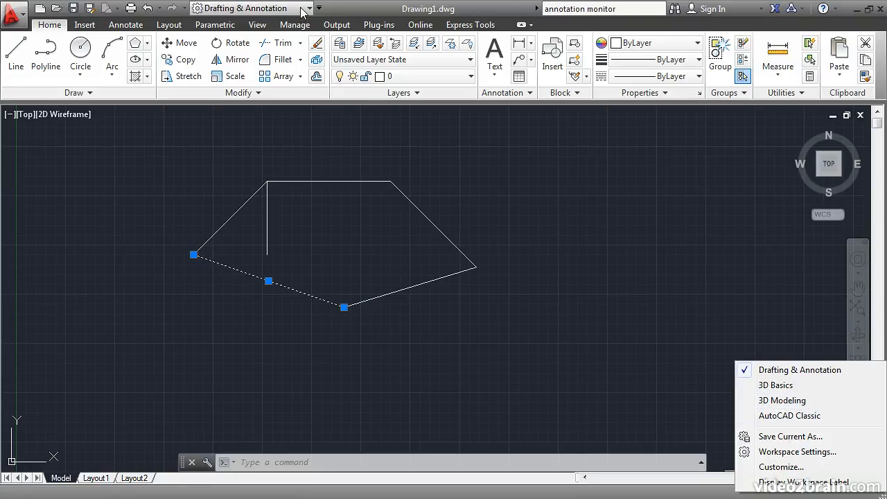
left_click(665, 335)
left_click(669, 337)
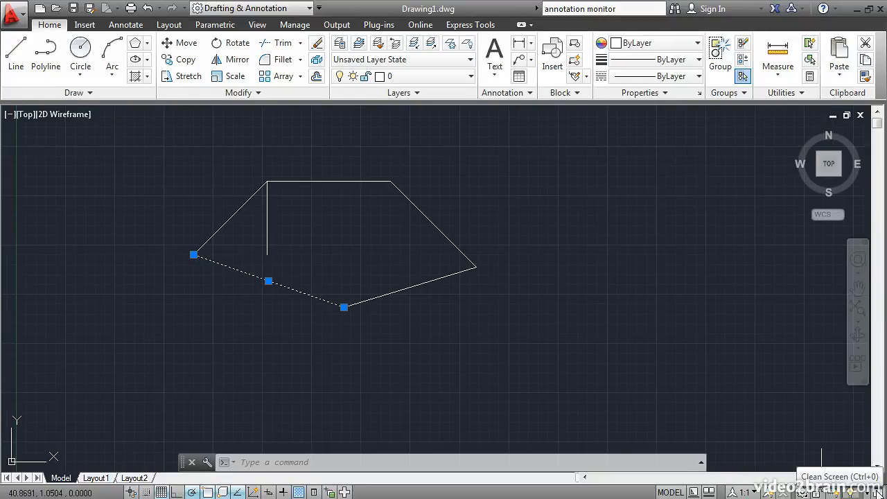
Step: Try Clean Screen to enlarge the drawing area, and restore the normal interface
left_click(876, 492)
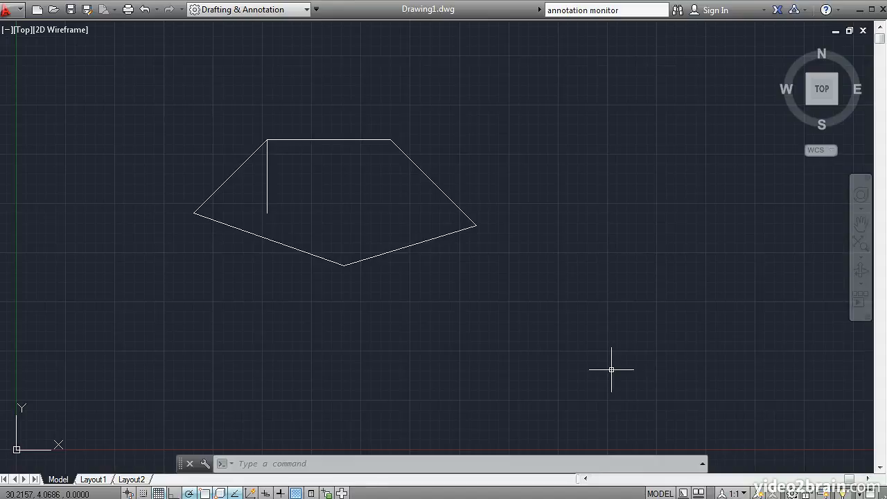
key("ctrl+0")
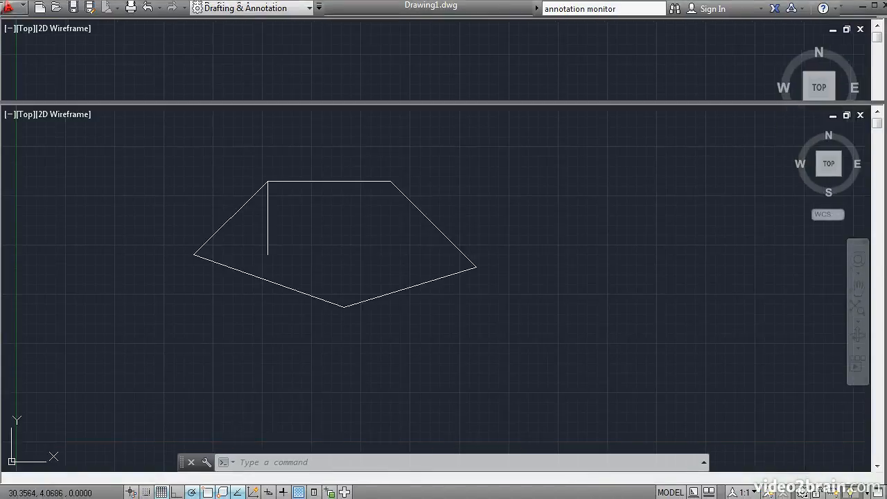